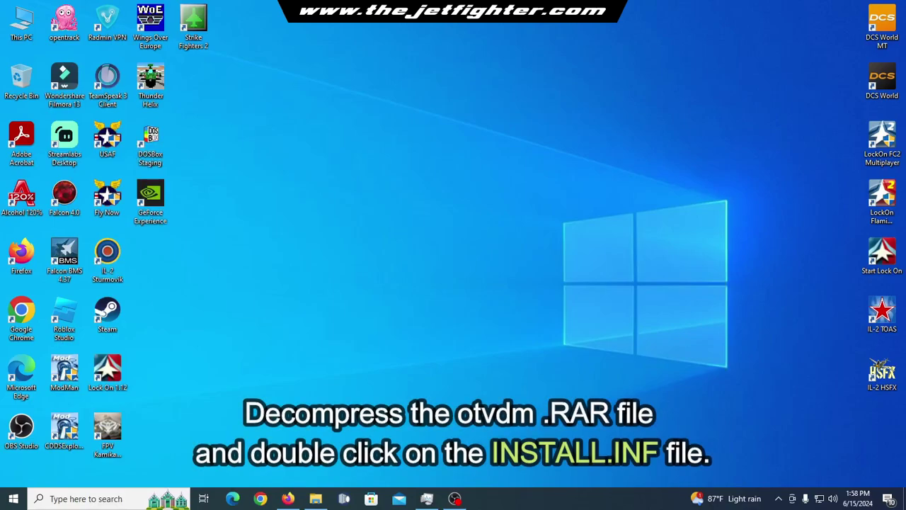
# Extract the otvdm-v0.9.0 archive in the Install HIND folder into its own otvdm-v0.9.0 subfolder.
pyautogui.click(316, 499)
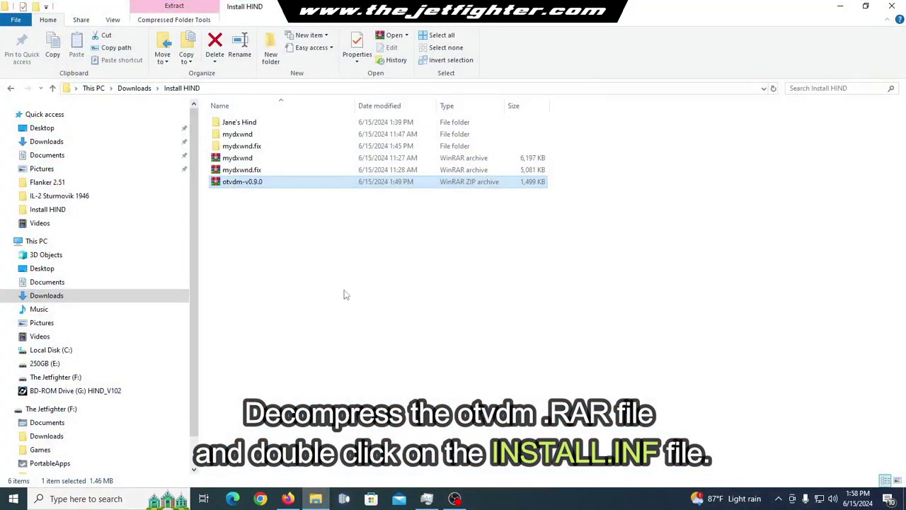
pyautogui.rightClick(281, 186)
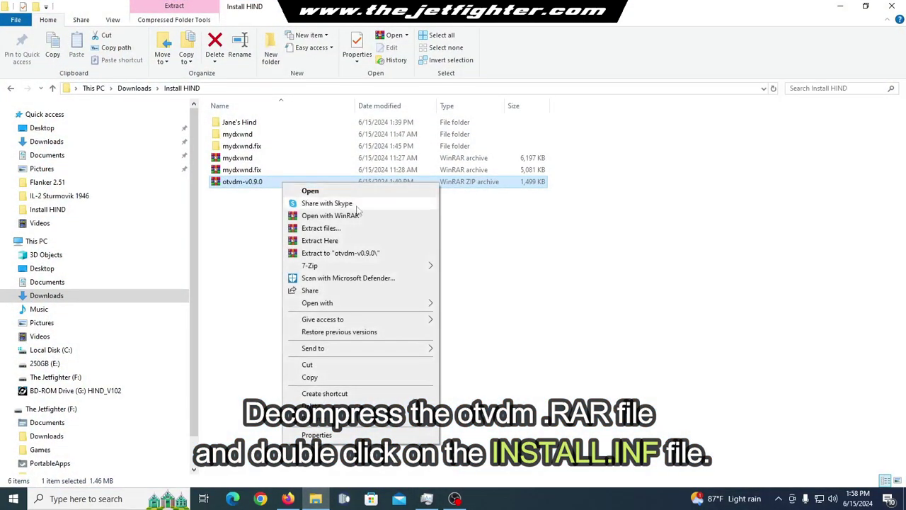
pyautogui.click(377, 253)
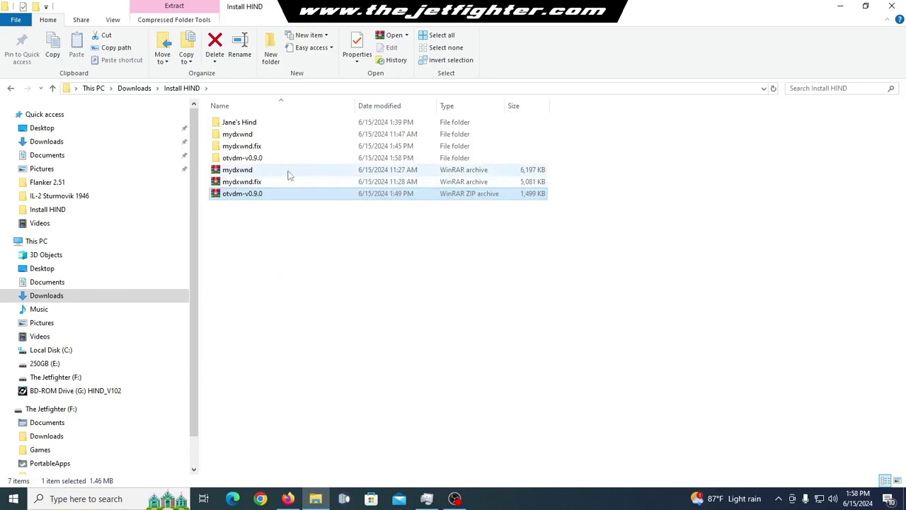
# Run the install shortcut inside the nested otvdm-v0.9.0 folder and minimize the folder window.
pyautogui.doubleClick(258, 157)
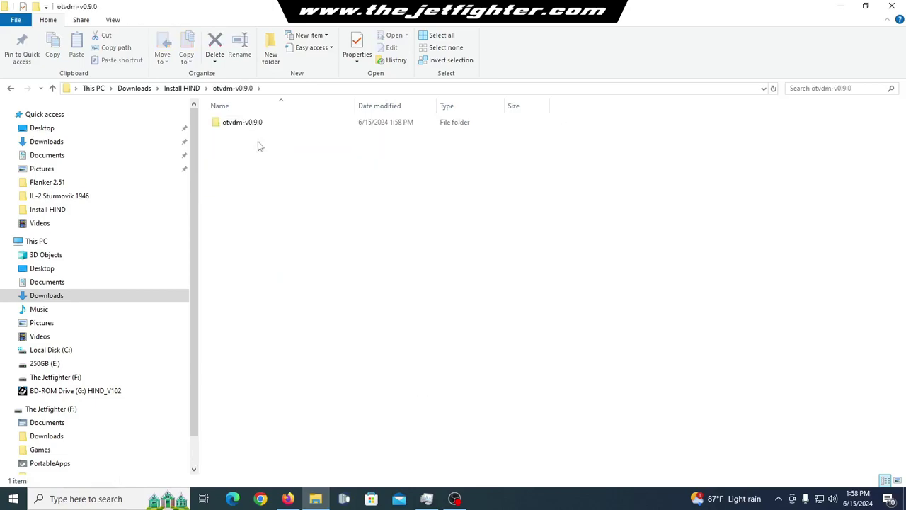
pyautogui.doubleClick(254, 124)
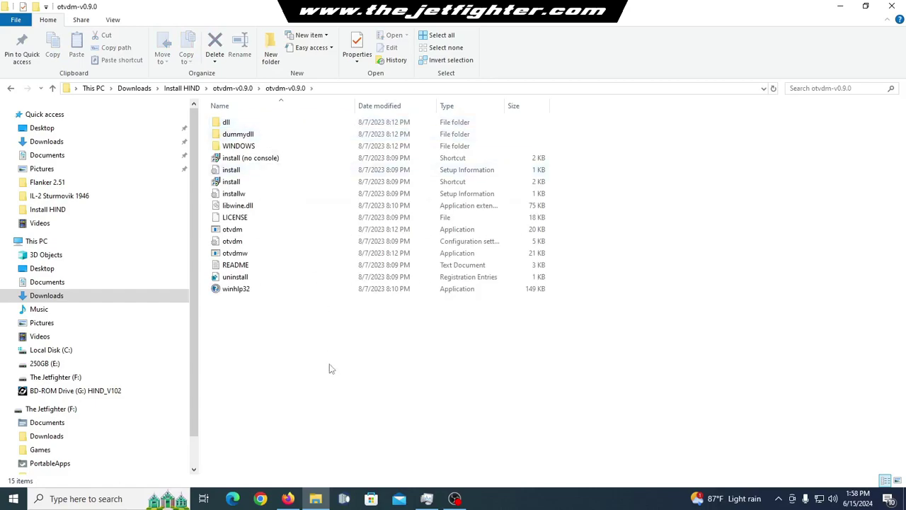
pyautogui.doubleClick(242, 183)
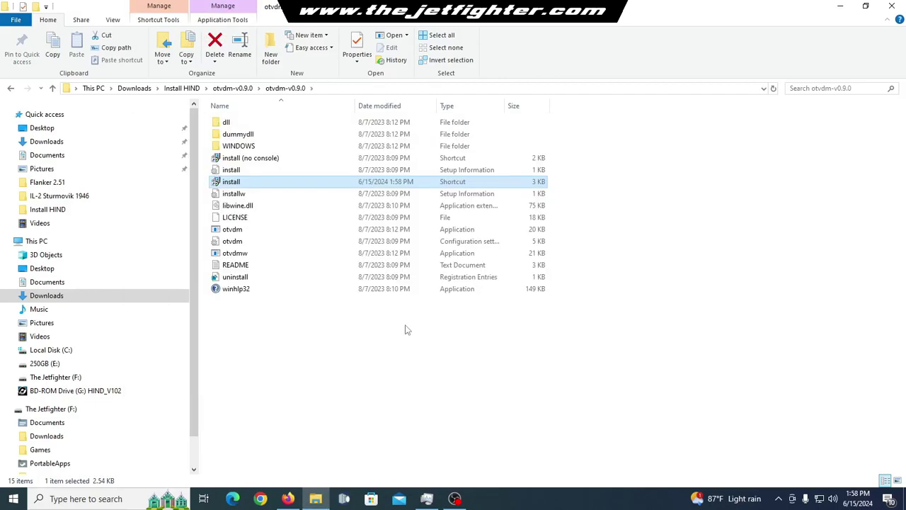
pyautogui.click(842, 11)
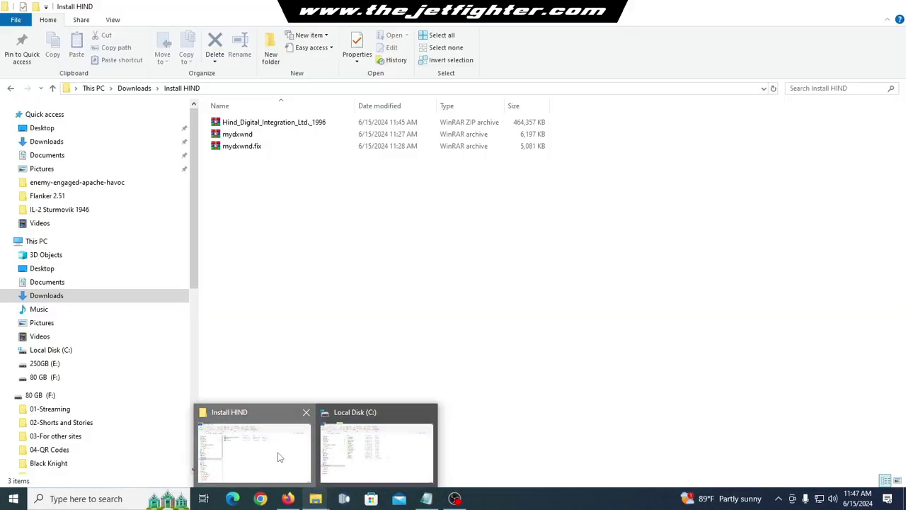
# Extract the mydxwnd archive in the Install HIND folder into its own mydxwnd subfolder.
pyautogui.click(280, 457)
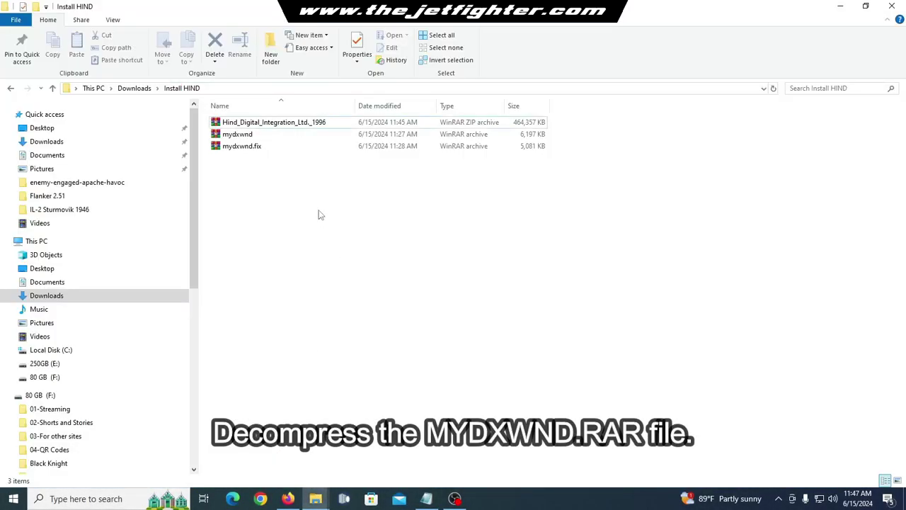
pyautogui.click(271, 136)
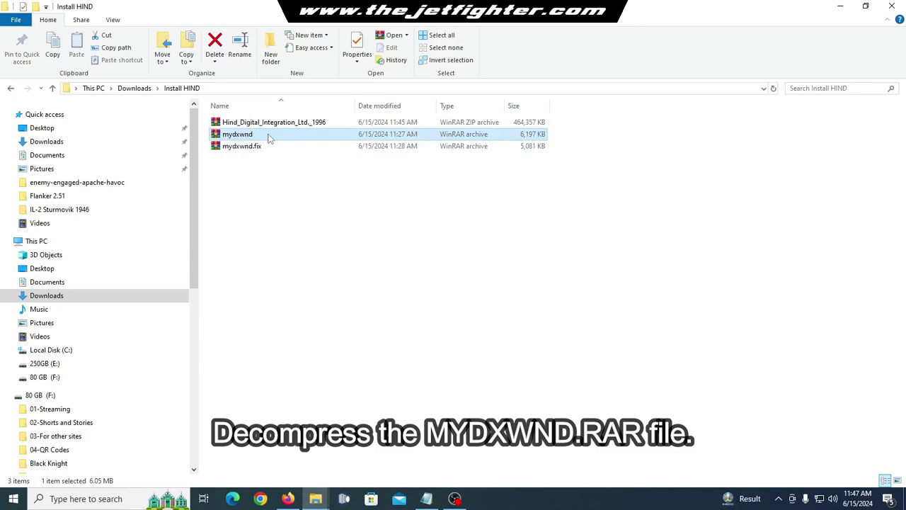
pyautogui.rightClick(268, 135)
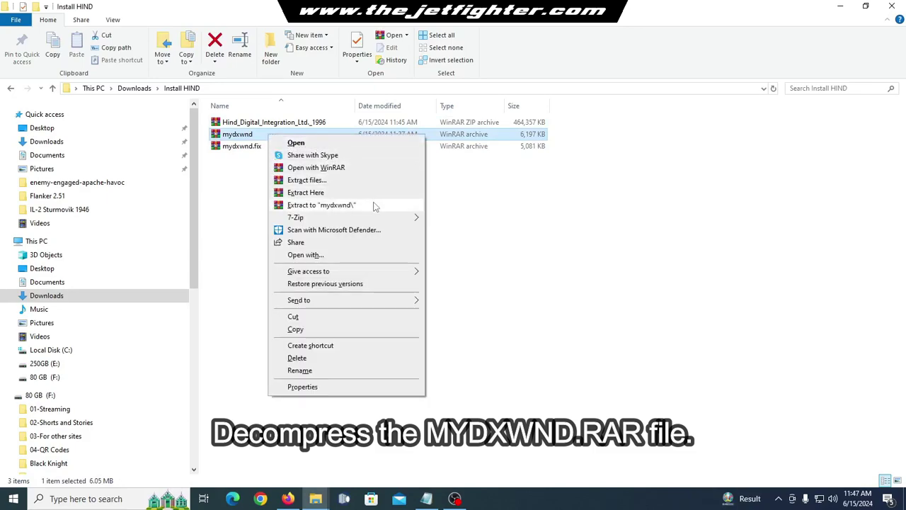
pyautogui.click(322, 205)
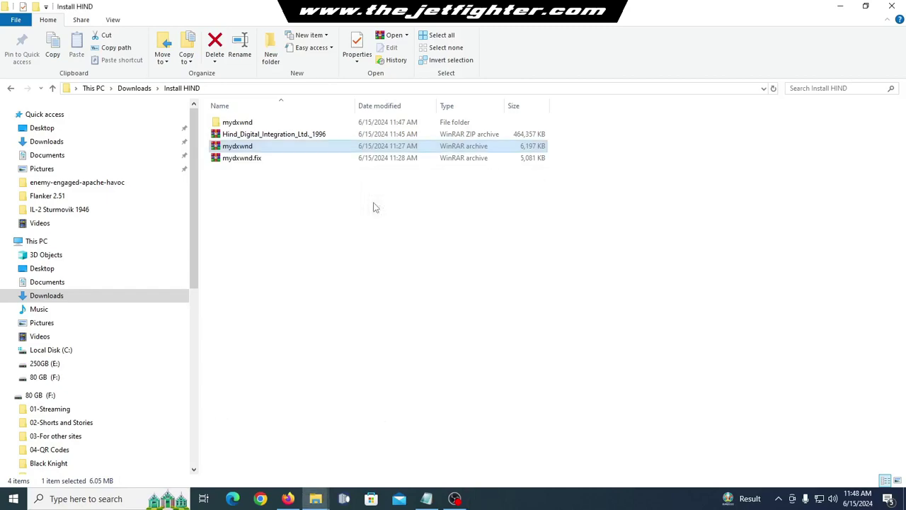
# Copy the inner mydxwnd folder from the extracted files to the root of Local Disk (C:) and open the copy.
pyautogui.doubleClick(257, 124)
pyautogui.click(256, 126)
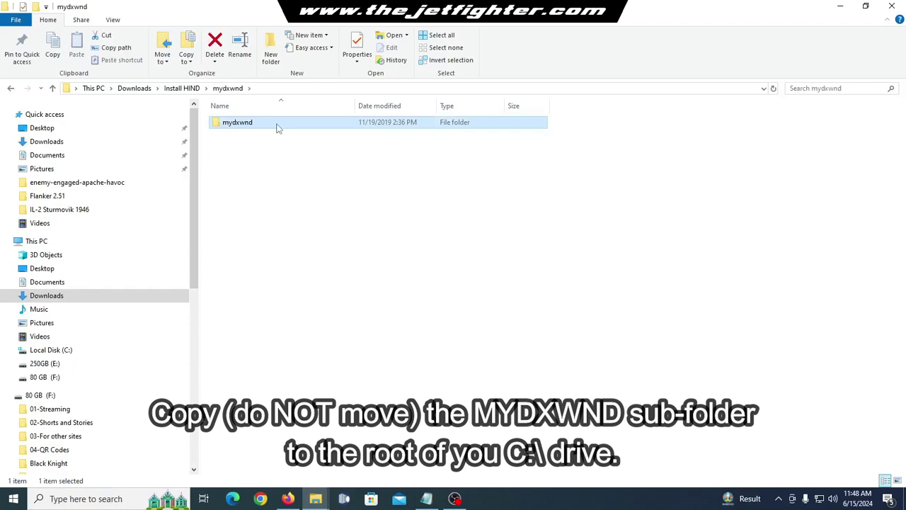
pyautogui.doubleClick(278, 127)
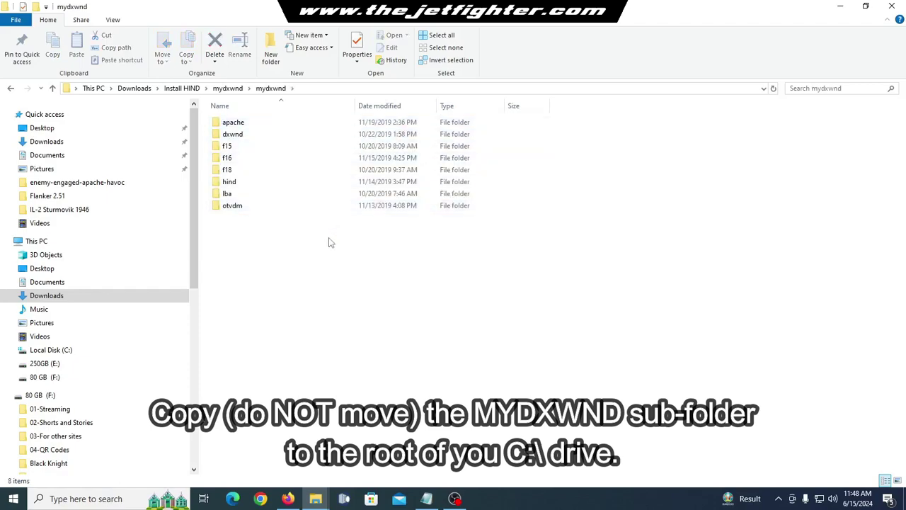
pyautogui.click(233, 88)
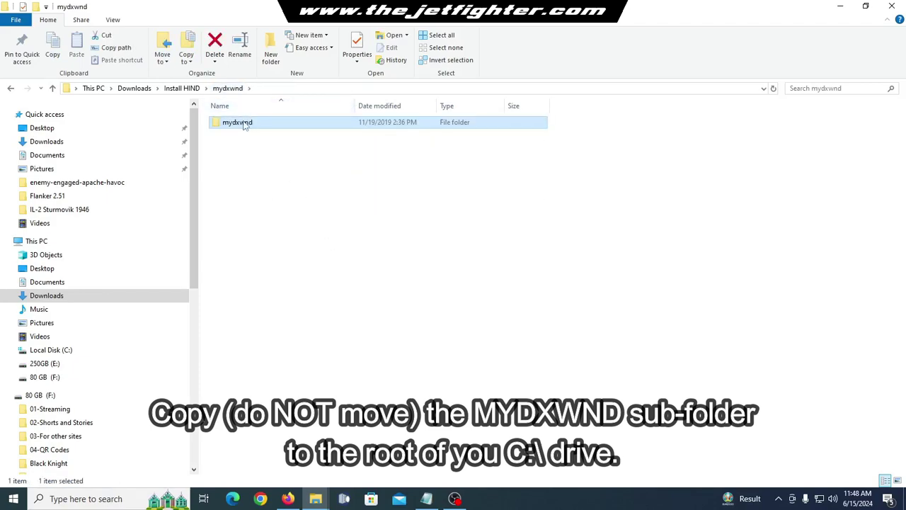
pyautogui.rightClick(243, 124)
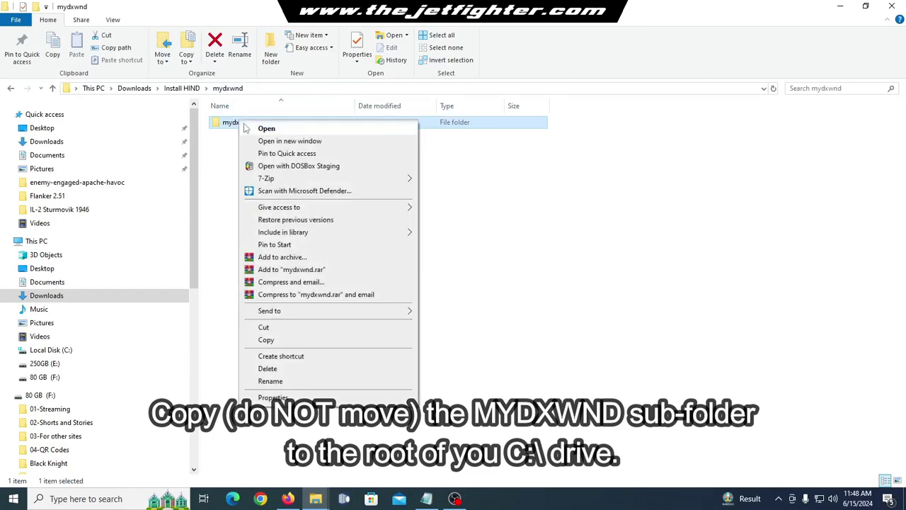
pyautogui.click(292, 343)
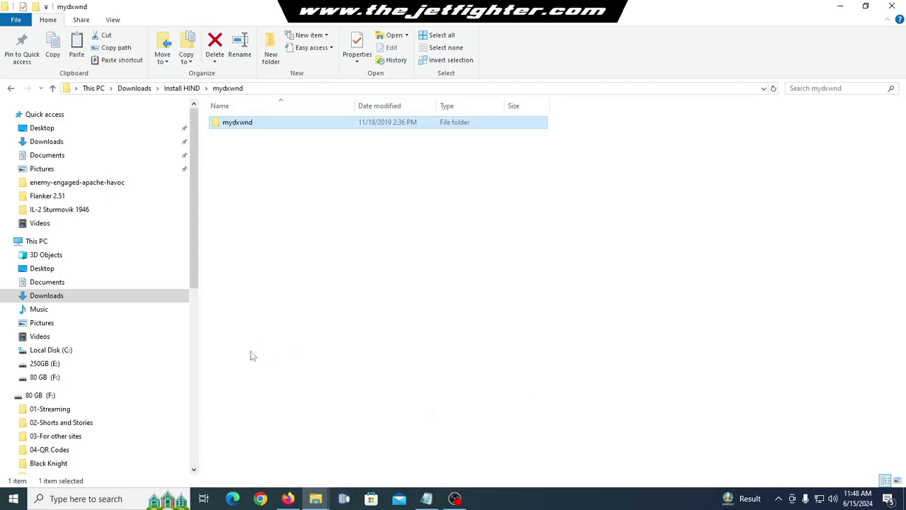
pyautogui.click(75, 349)
pyautogui.rightClick(309, 389)
pyautogui.click(336, 295)
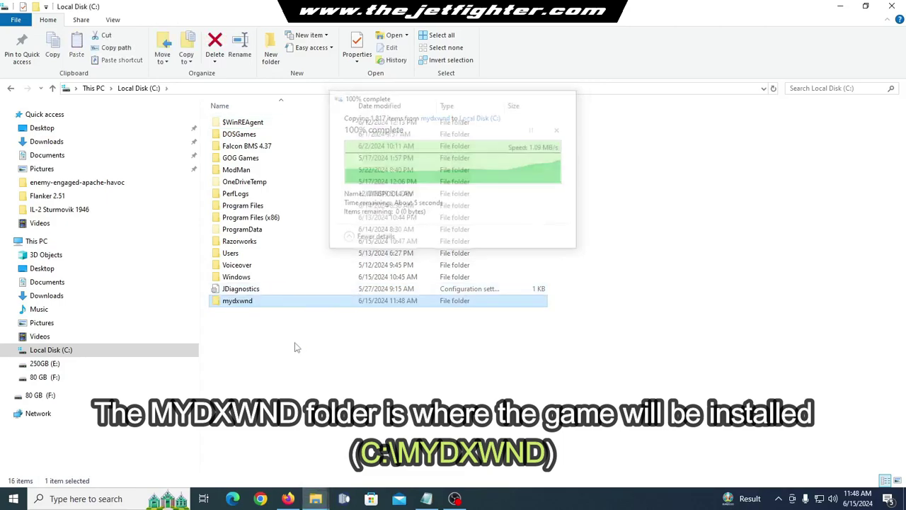
pyautogui.doubleClick(292, 303)
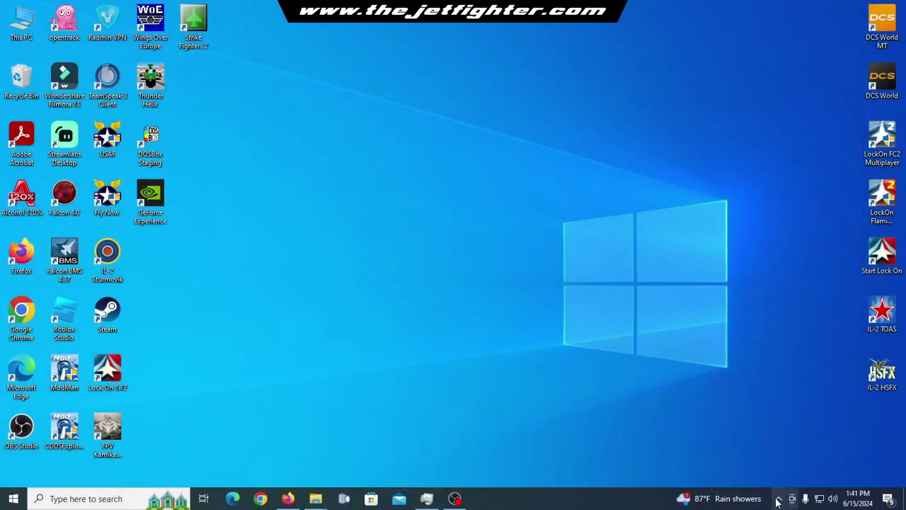
# Switch to Alcohol 120% and mount the Hind ISO image on the virtual drive.
pyautogui.click(778, 499)
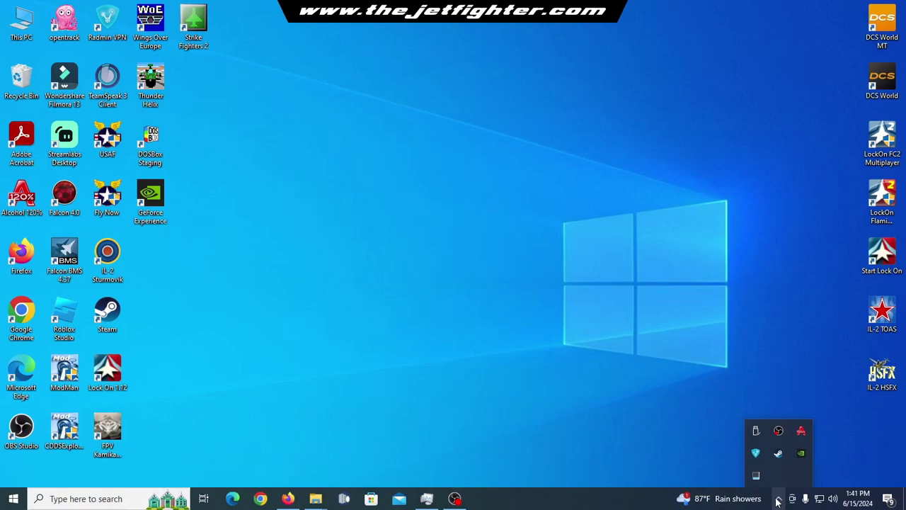
pyautogui.click(800, 431)
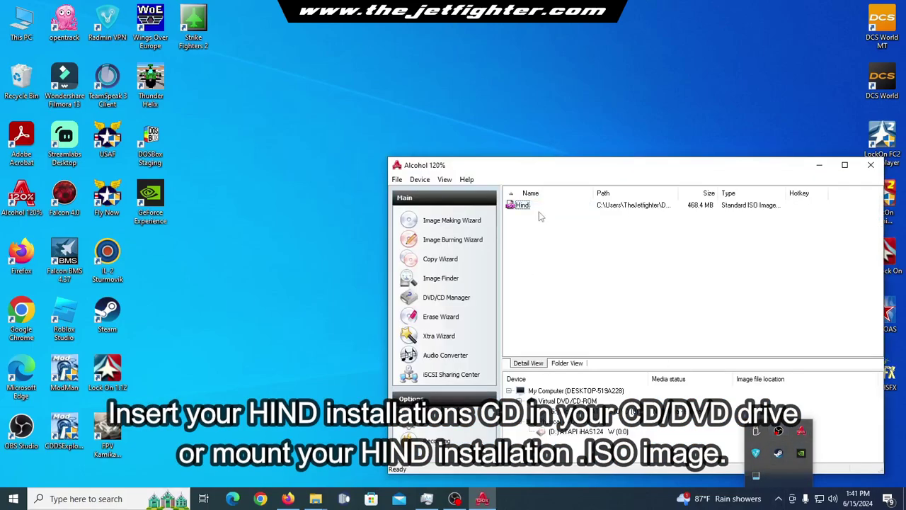
pyautogui.rightClick(540, 209)
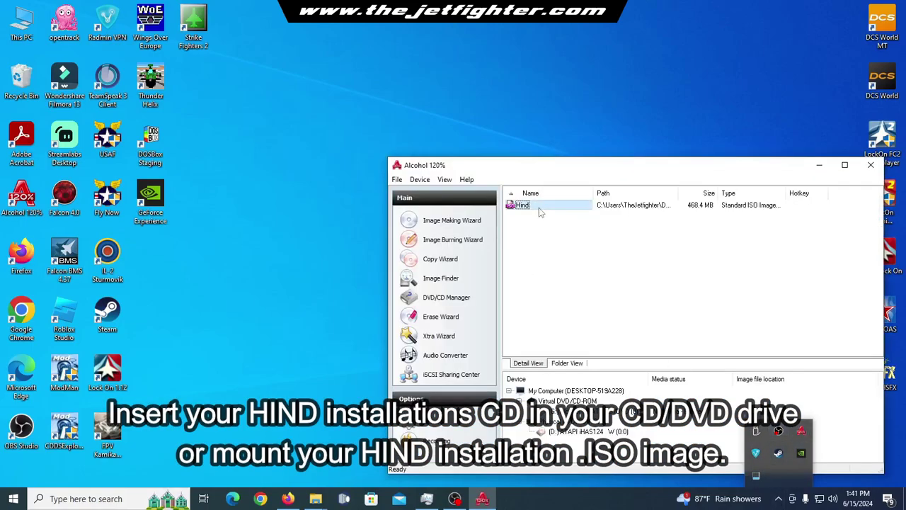
pyautogui.click(574, 217)
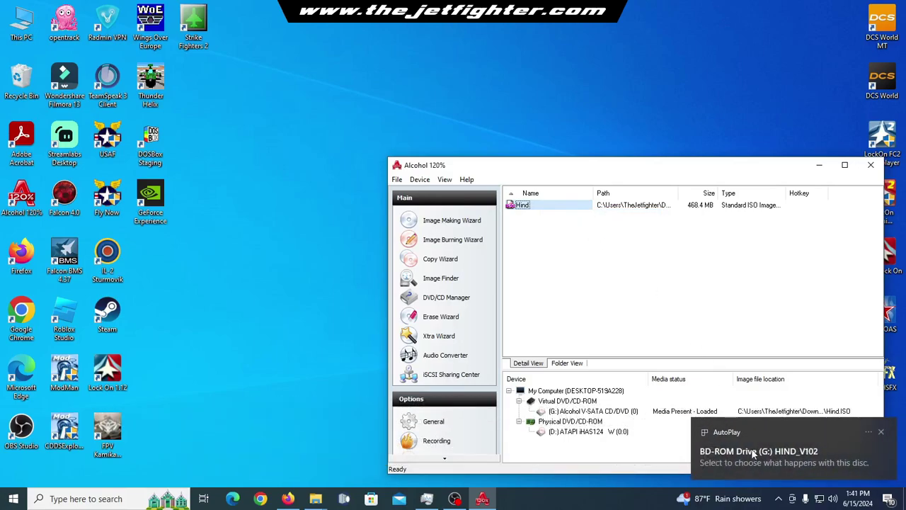
# Run auto.exe from the mounted HIND_V102 disc, minimize Alcohol 120%, and start the Win95 installation.
pyautogui.click(754, 451)
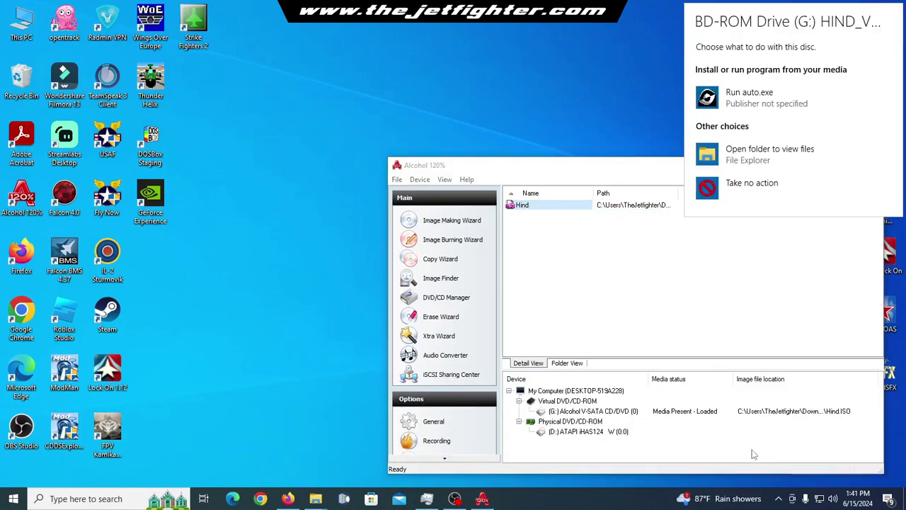
pyautogui.click(769, 103)
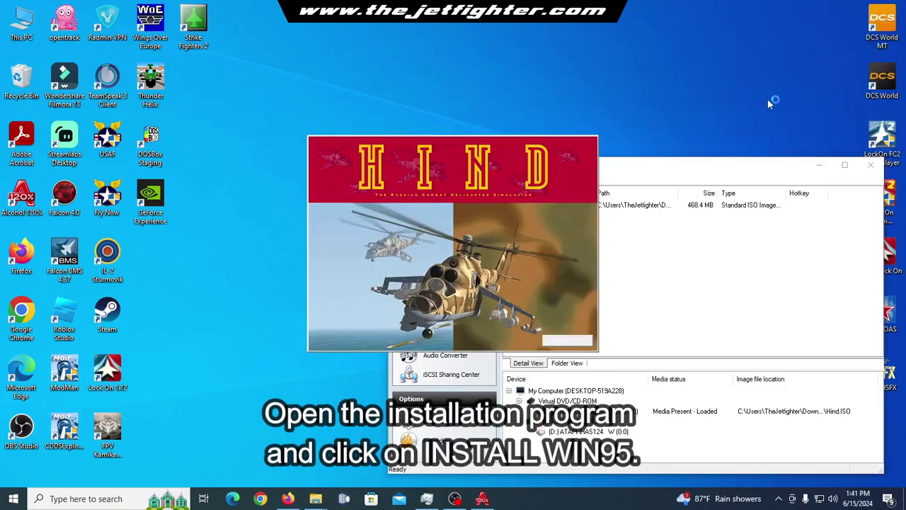
pyautogui.click(820, 166)
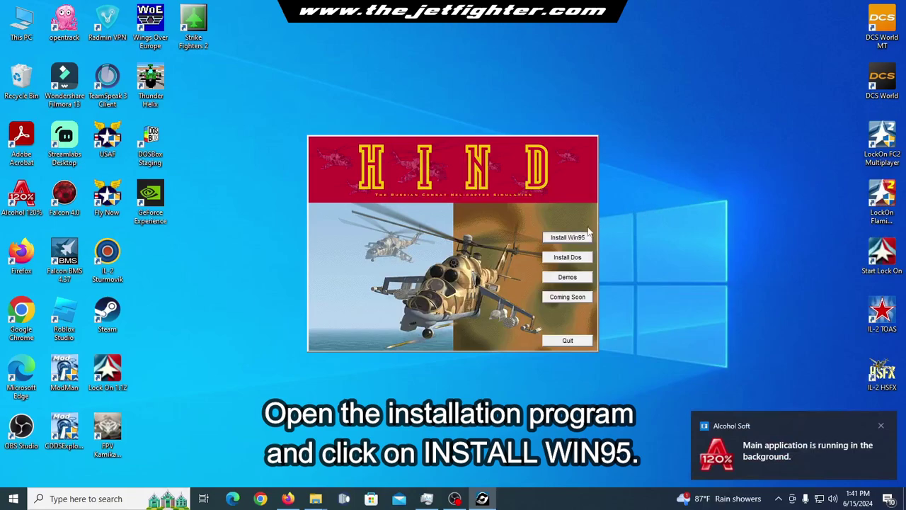
pyautogui.click(574, 239)
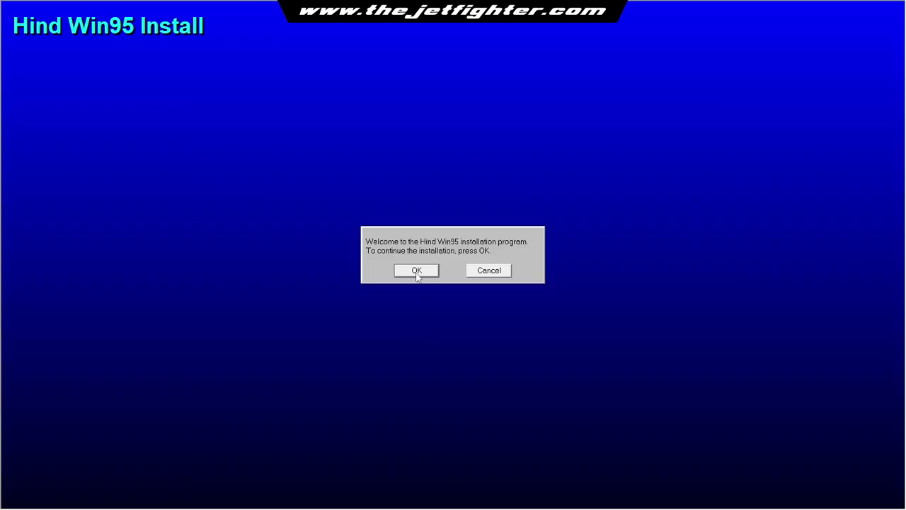
# Continue the Hind Win95 setup with Full Installation and install to the directory C:\MYDXWND\HIND.
pyautogui.click(417, 272)
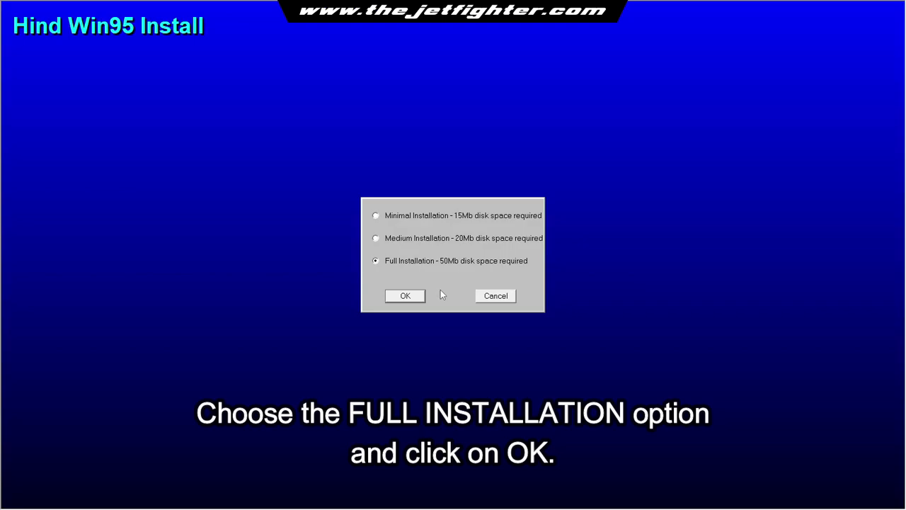
pyautogui.click(405, 295)
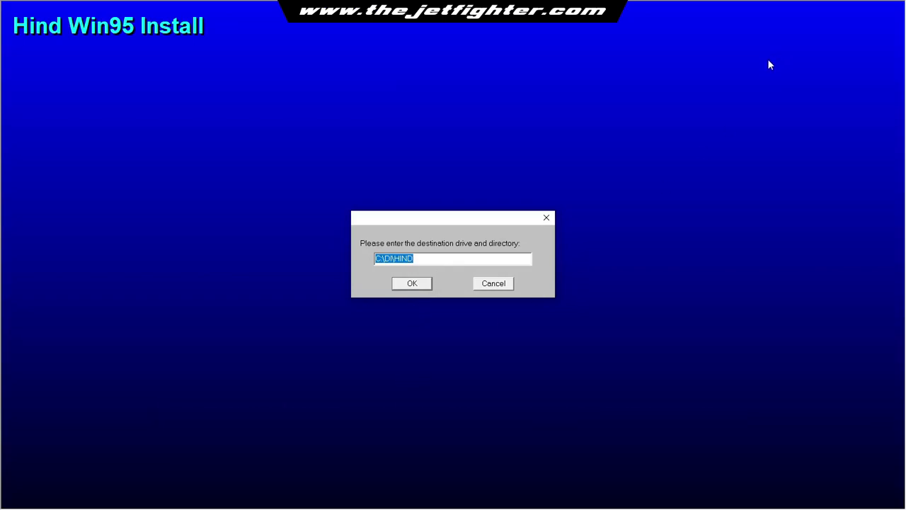
pyautogui.click(446, 258)
pyautogui.hotkey('shift', 'Home')
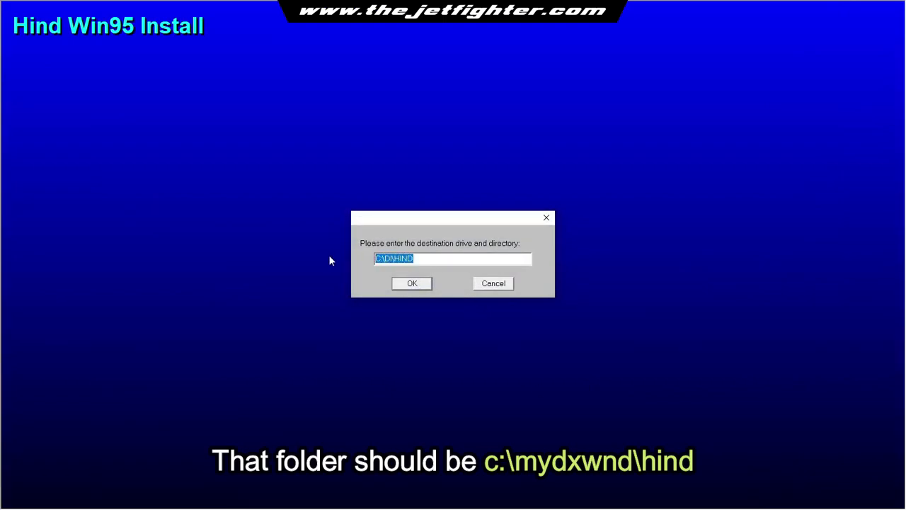
pyautogui.write('C:\\MYDXWND\\HIND')
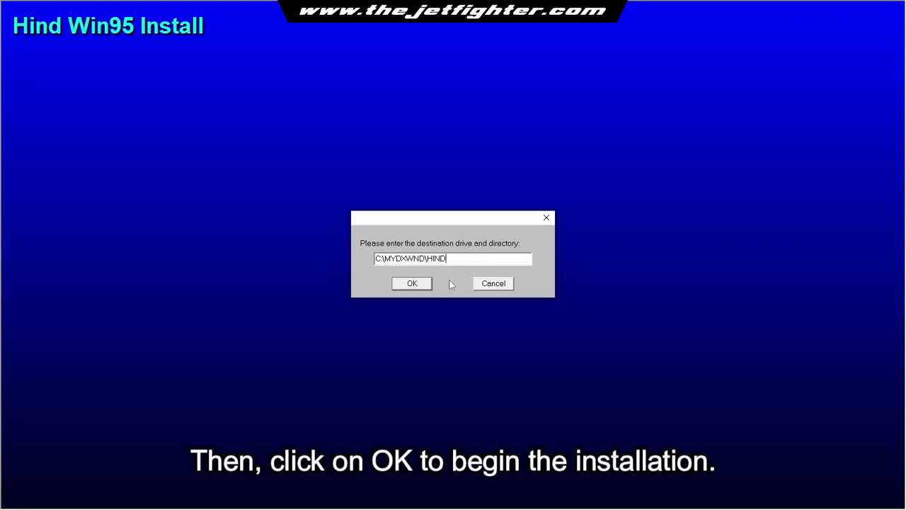
pyautogui.click(412, 284)
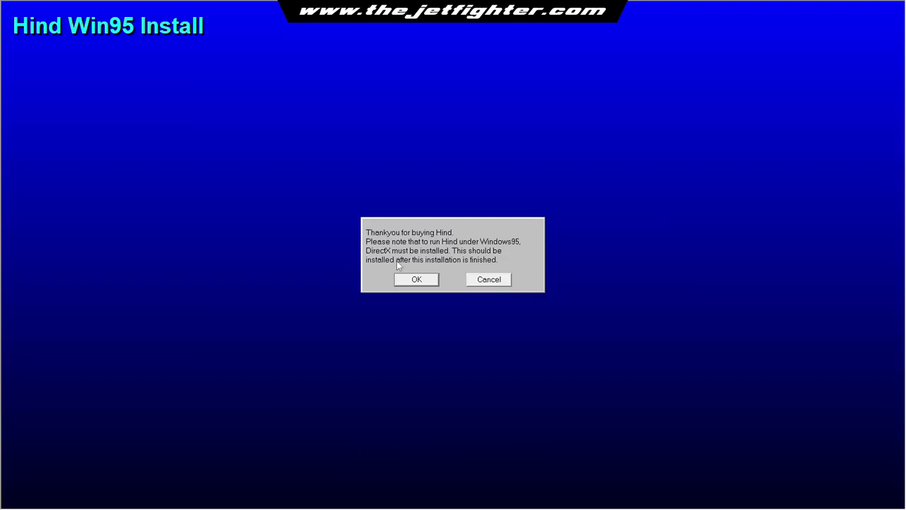
# Acknowledge the setup's DirectX notice and finish the installation while declining to install DirectX.
pyautogui.click(418, 283)
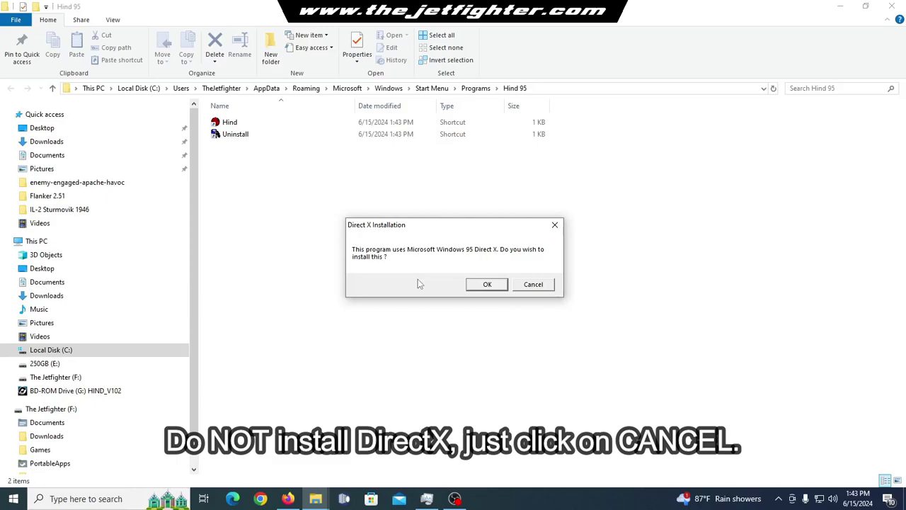
pyautogui.click(532, 285)
pyautogui.click(487, 282)
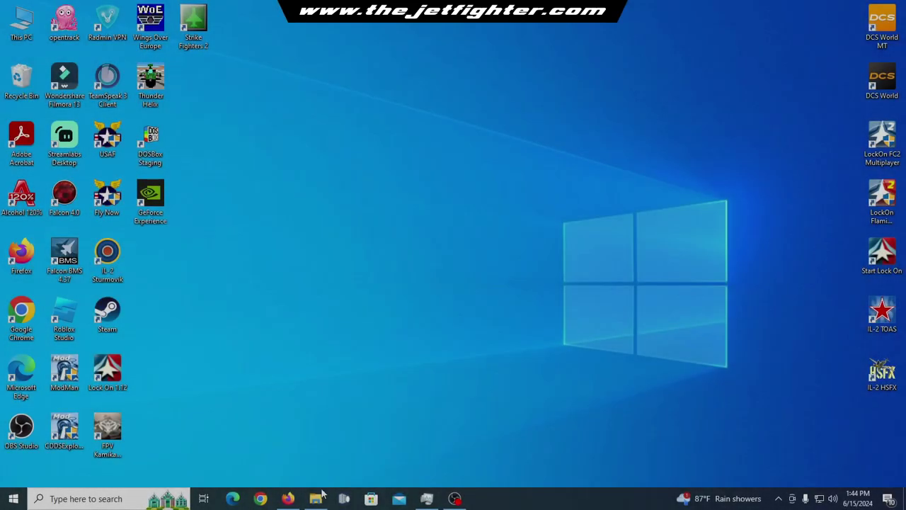
# Switch to File Explorer and extract the mydxwnd.fix archive in Install HIND into its own mydxwnd.fix folder.
pyautogui.click(316, 500)
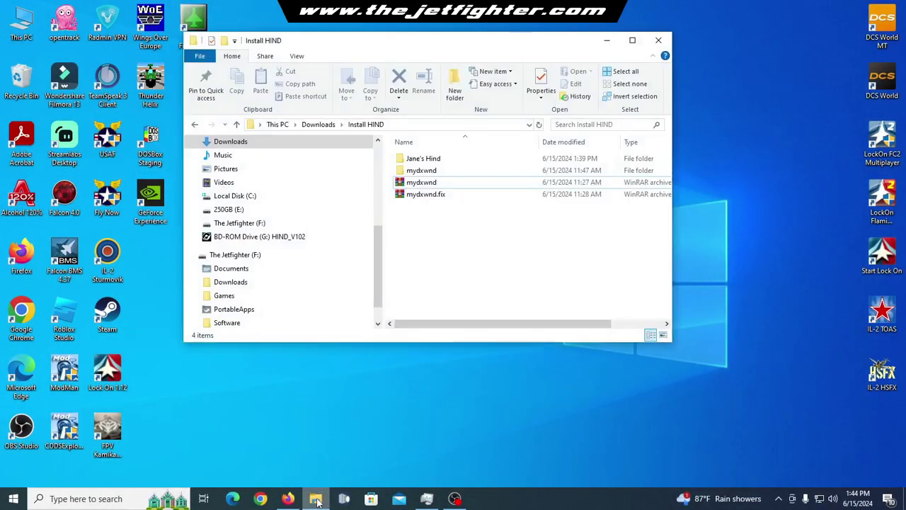
pyautogui.click(453, 196)
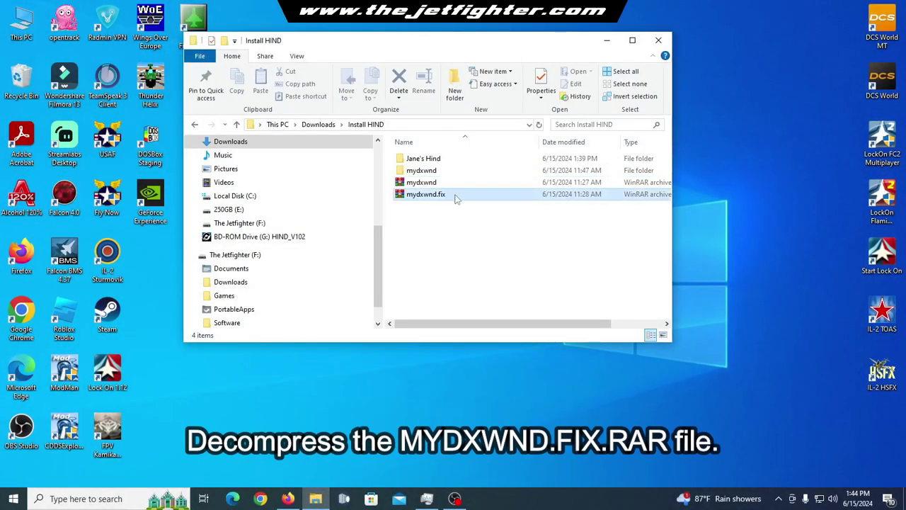
pyautogui.rightClick(470, 196)
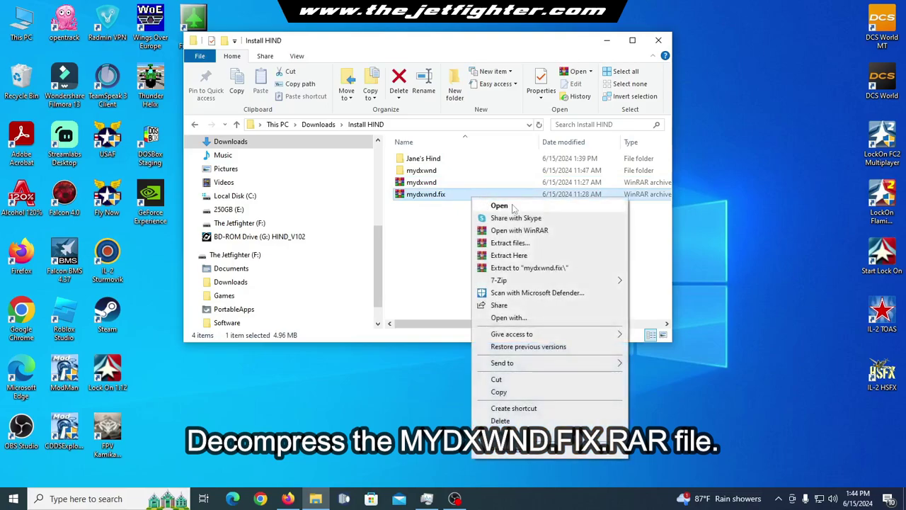
pyautogui.click(558, 267)
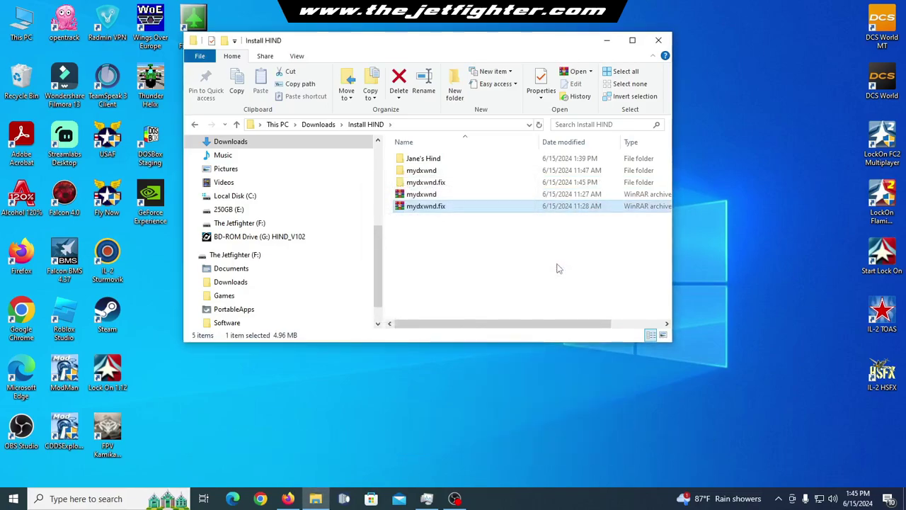
# Copy all files and folders from the mydxwnd subfolder of the extracted mydxwnd.fix folder, with the window maximized.
pyautogui.doubleClick(454, 183)
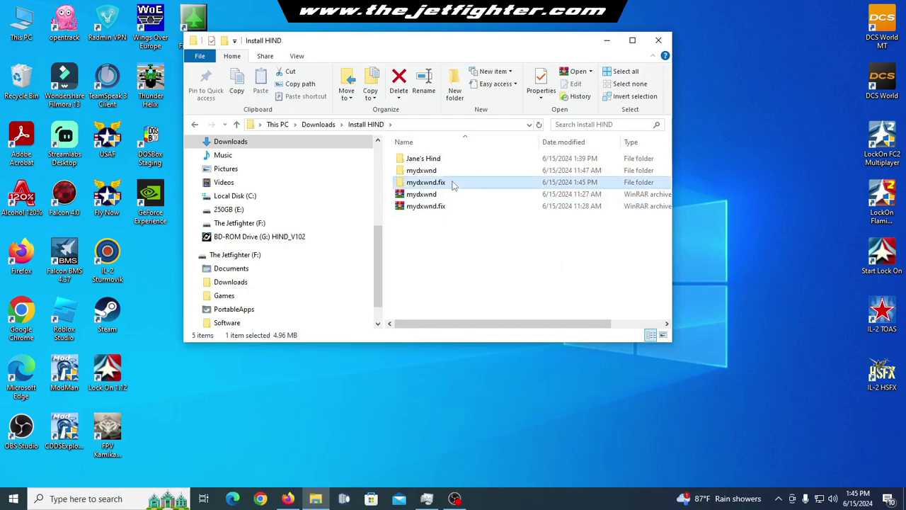
pyautogui.doubleClick(429, 159)
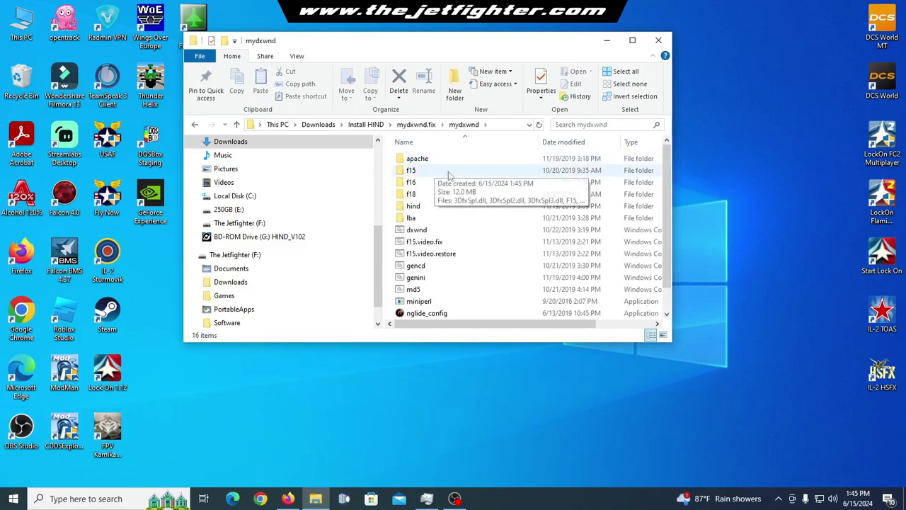
pyautogui.click(632, 40)
pyautogui.moveTo(385, 372); pyautogui.dragTo(214, 113)
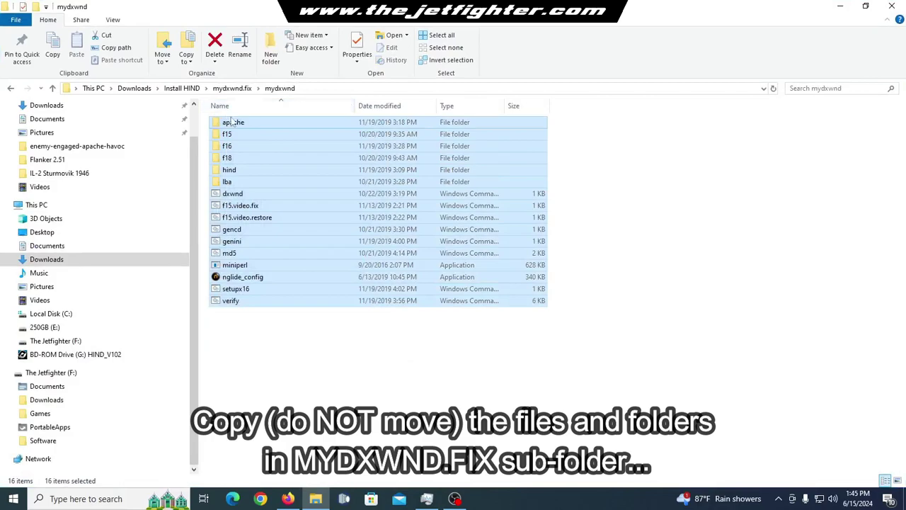
pyautogui.rightClick(286, 169)
pyautogui.click(314, 314)
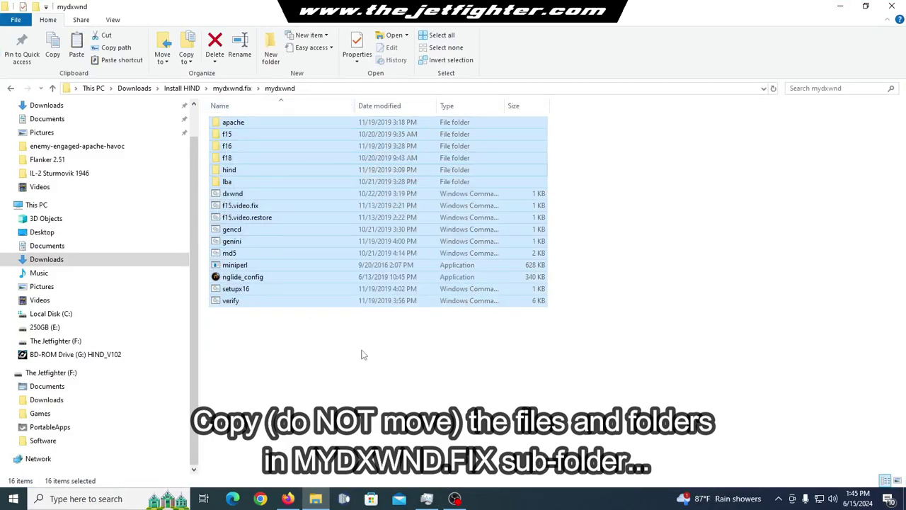
# Paste the copied fix files and folders into C:\mydxwnd.
pyautogui.click(71, 316)
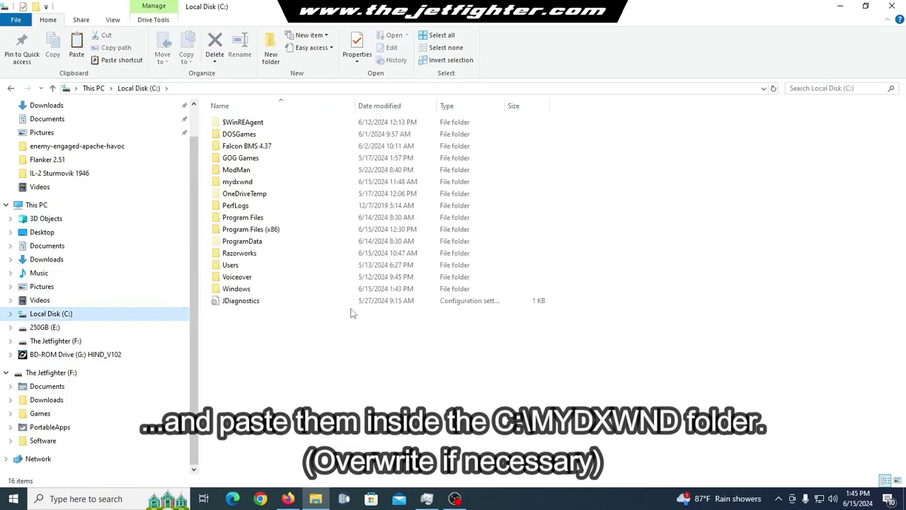
pyautogui.doubleClick(243, 182)
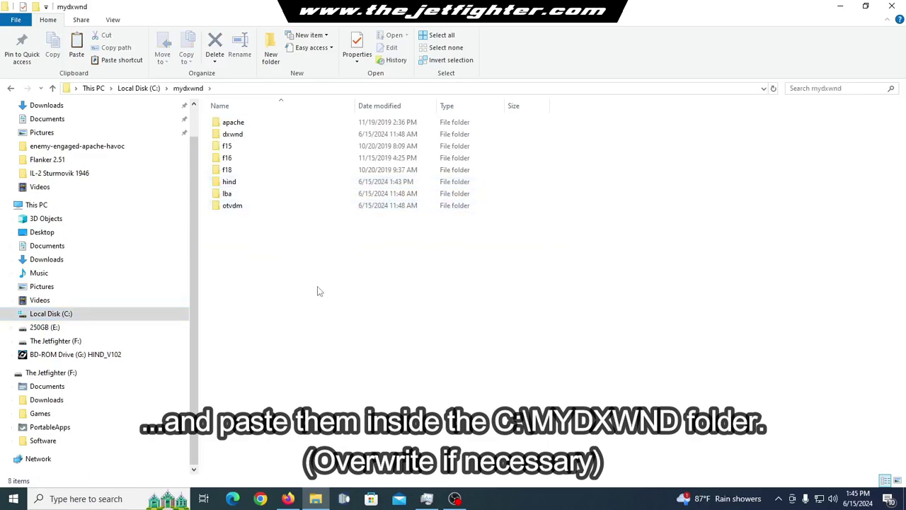
pyautogui.rightClick(330, 378)
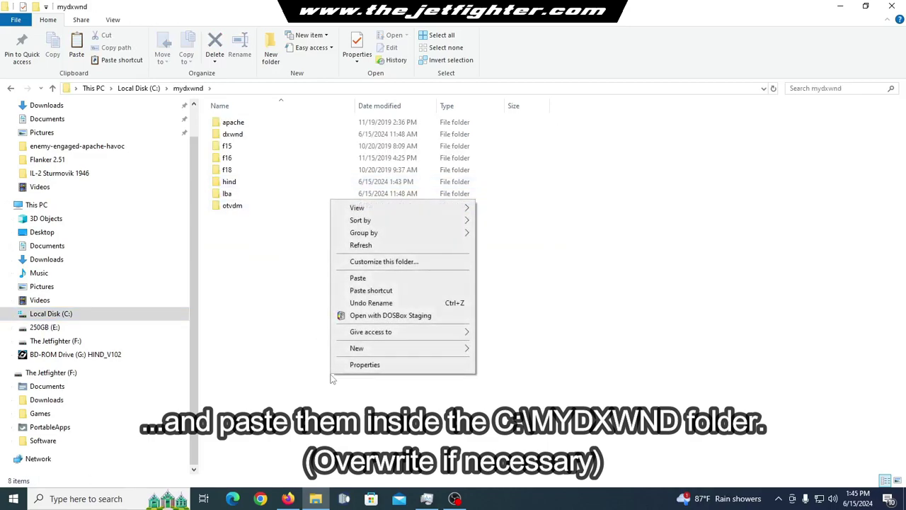
pyautogui.click(382, 280)
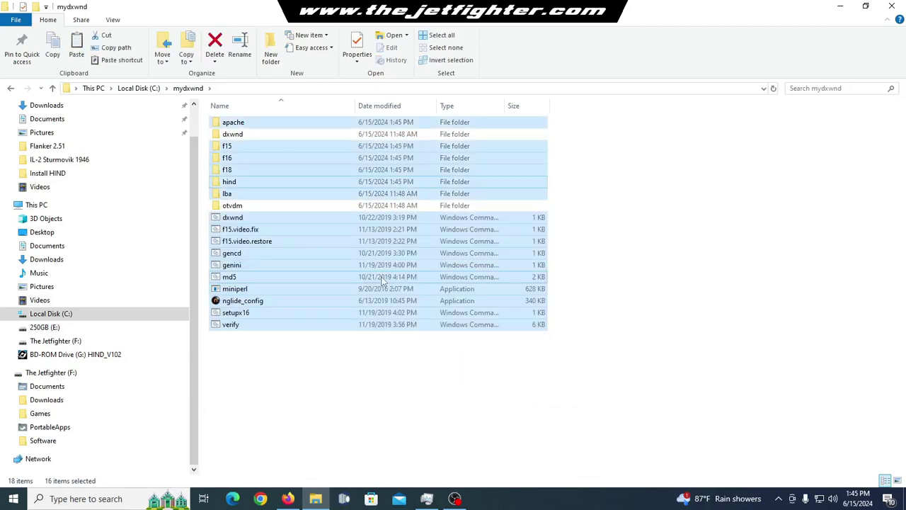
pyautogui.click(368, 388)
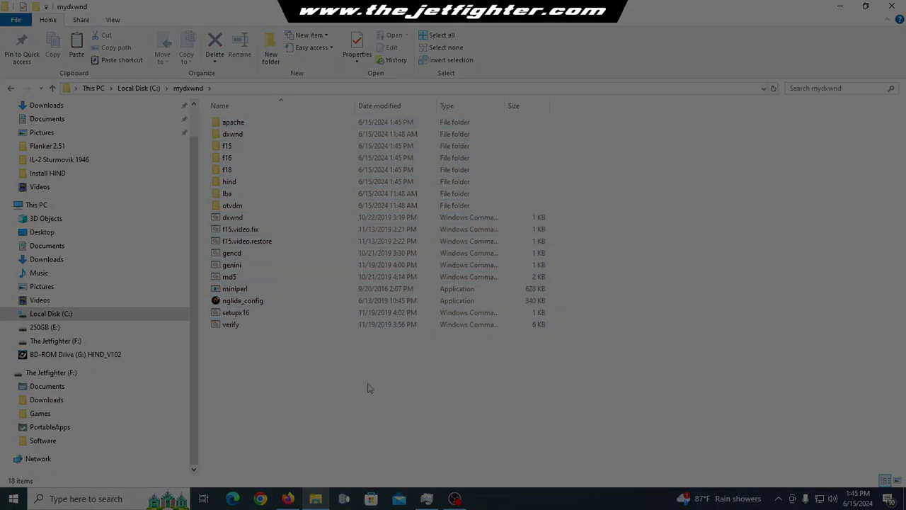